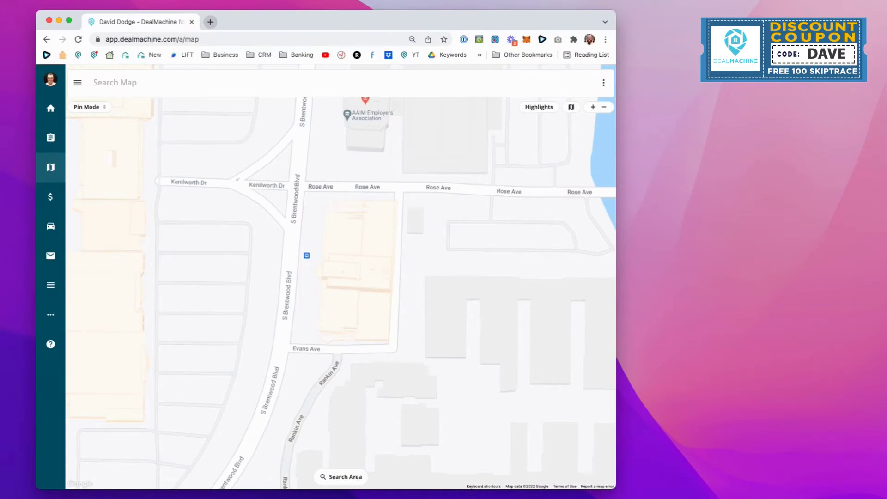
# Enlarge the browser window and start a new list from Lists with Build List
pyautogui.moveTo(615, 491); pyautogui.dragTo(812, 478)
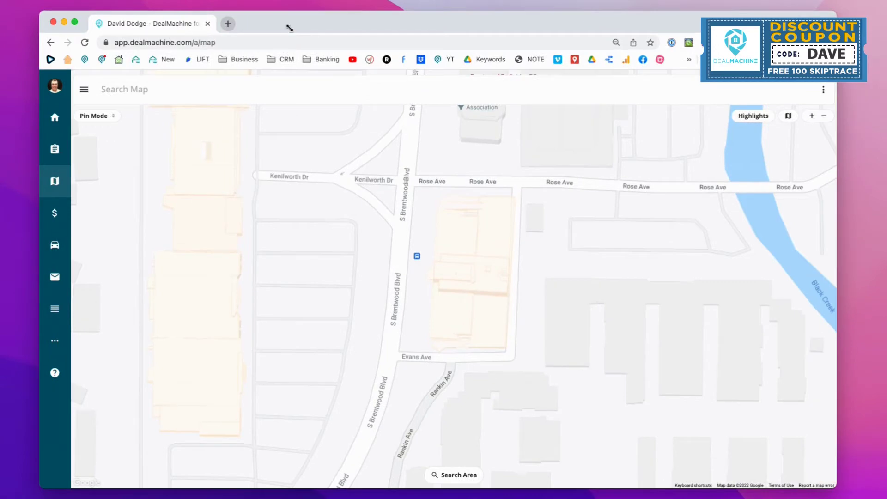
pyautogui.moveTo(289, 28); pyautogui.dragTo(281, 27)
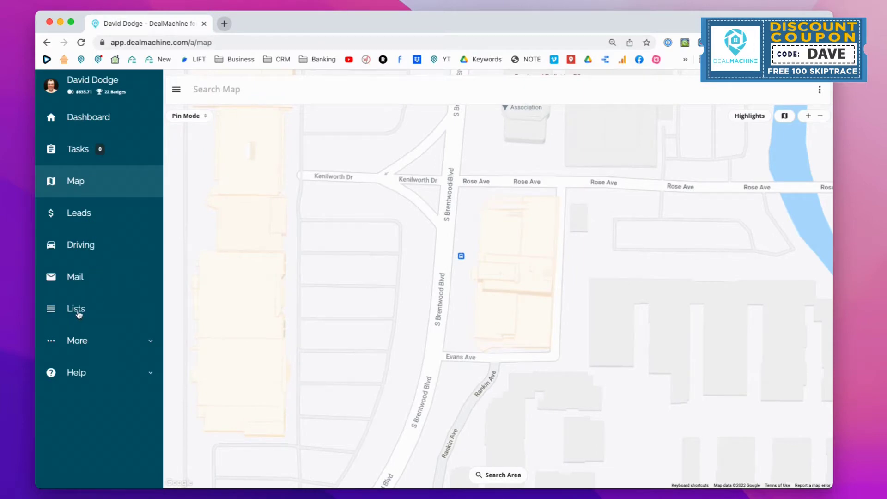
pyautogui.click(79, 312)
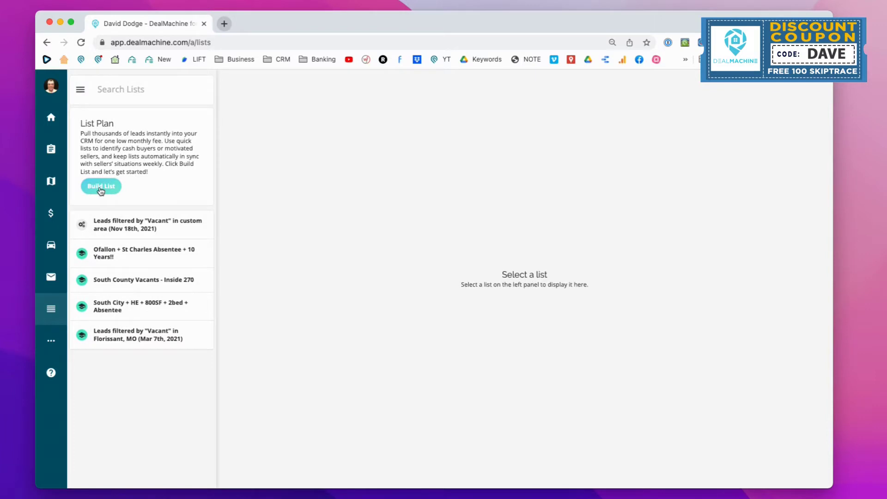
pyautogui.click(101, 187)
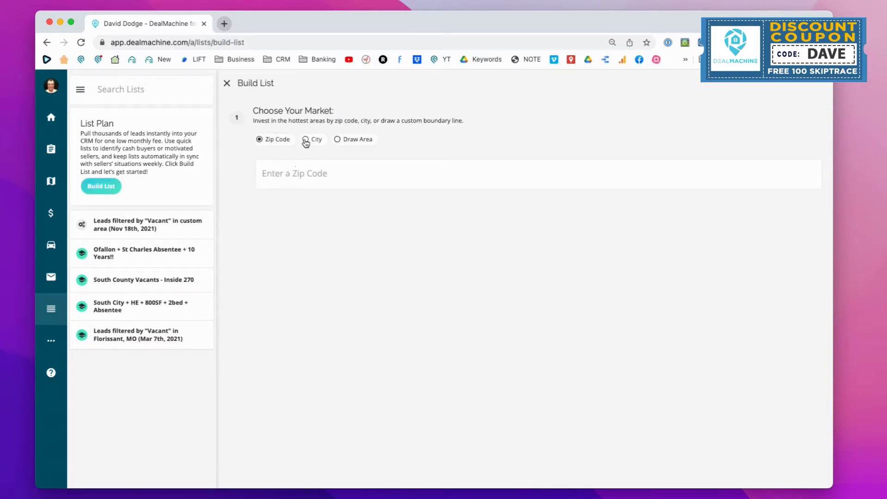
# Choose Draw Area and frame the fullscreen map on west St. Louis County
pyautogui.click(351, 140)
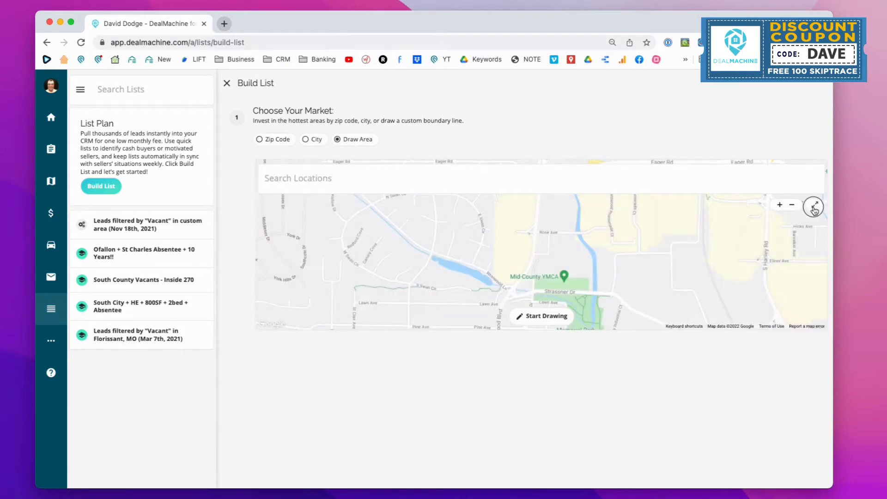
pyautogui.click(815, 204)
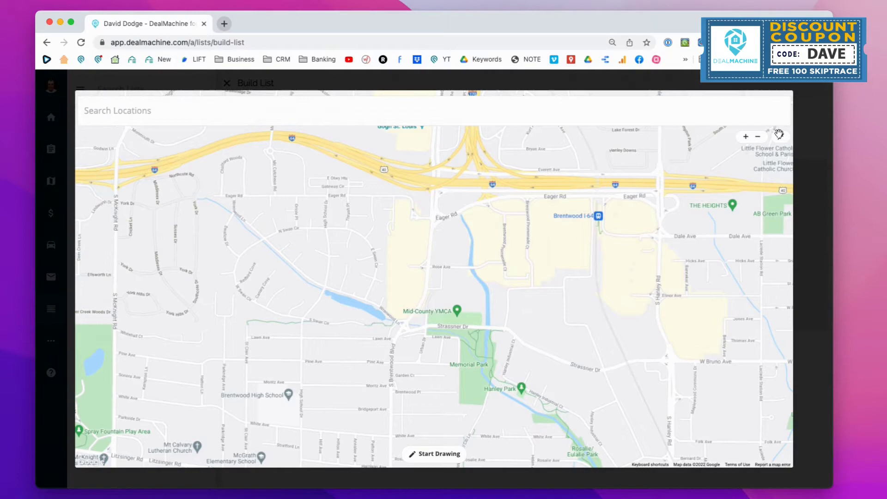
pyautogui.click(758, 137)
pyautogui.click(757, 137)
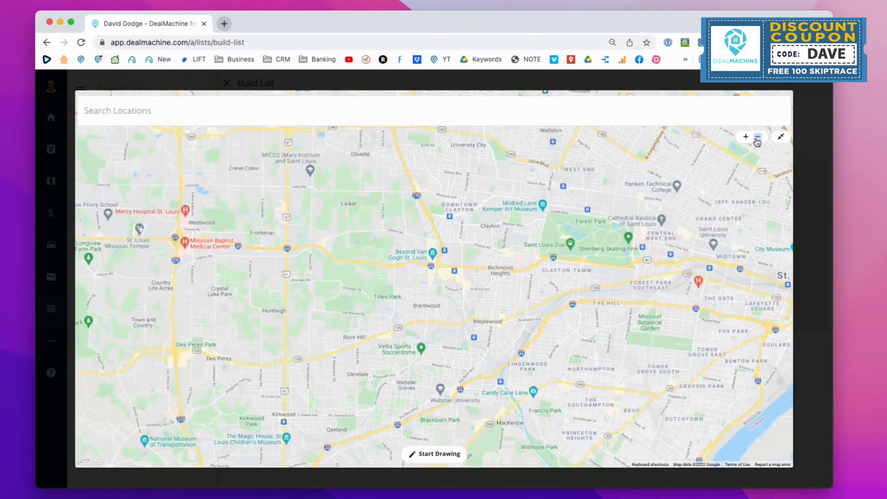
pyautogui.moveTo(443, 323); pyautogui.dragTo(610, 198)
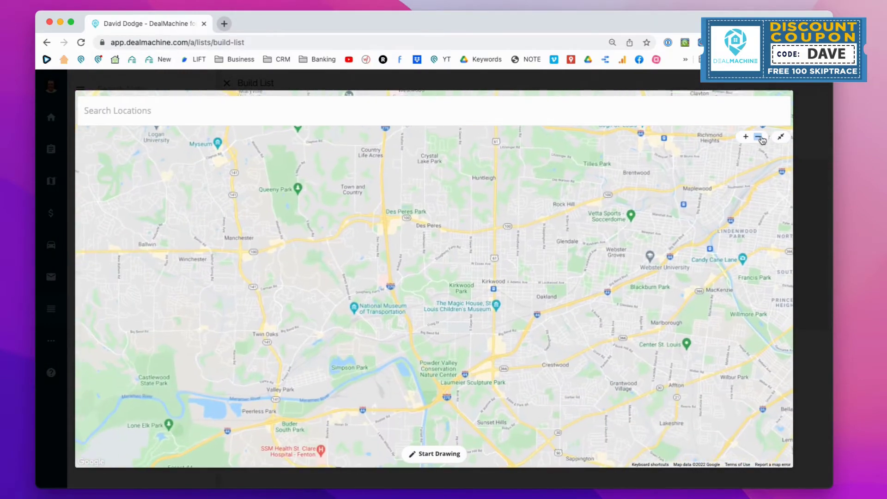
pyautogui.moveTo(571, 272)
pyautogui.mouseDown()
pyautogui.moveTo(591, 116)
pyautogui.moveTo(676, 324)
pyautogui.moveTo(637, 388)
pyautogui.mouseUp()
pyautogui.moveTo(501, 213)
pyautogui.mouseDown()
pyautogui.moveTo(681, 342)
pyautogui.moveTo(701, 309)
pyautogui.moveTo(707, 255)
pyautogui.moveTo(733, 341)
pyautogui.moveTo(705, 291)
pyautogui.moveTo(594, 291)
pyautogui.moveTo(622, 277)
pyautogui.moveTo(601, 281)
pyautogui.moveTo(576, 232)
pyautogui.mouseUp()
pyautogui.scroll(-2, 711, 265)
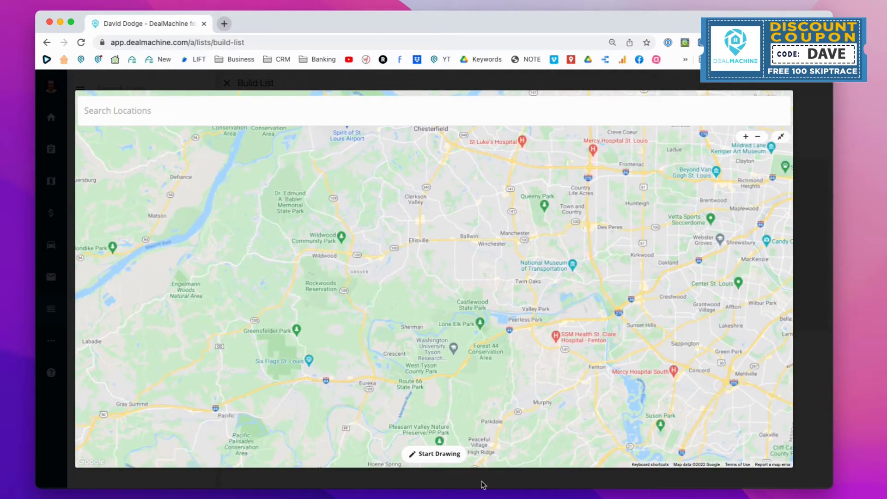
# Draw a boundary from Chesterfield past Valley Park to Des Peres and complete it
pyautogui.click(429, 455)
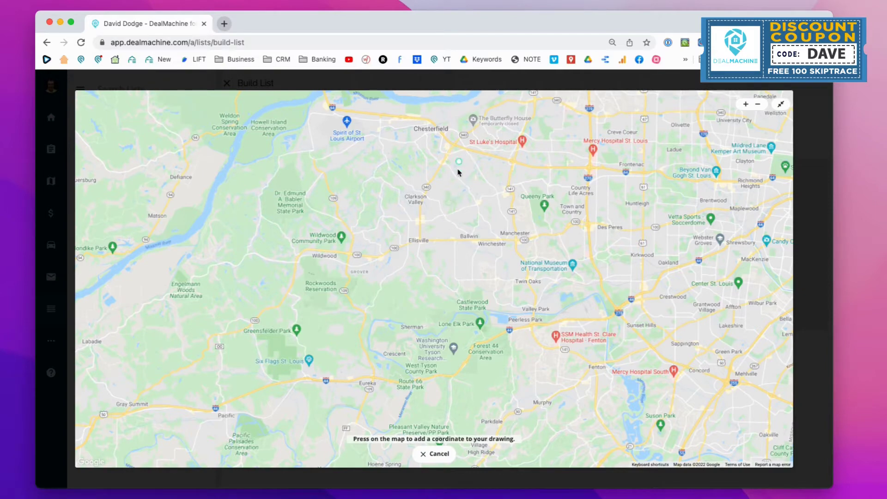
pyautogui.click(450, 267)
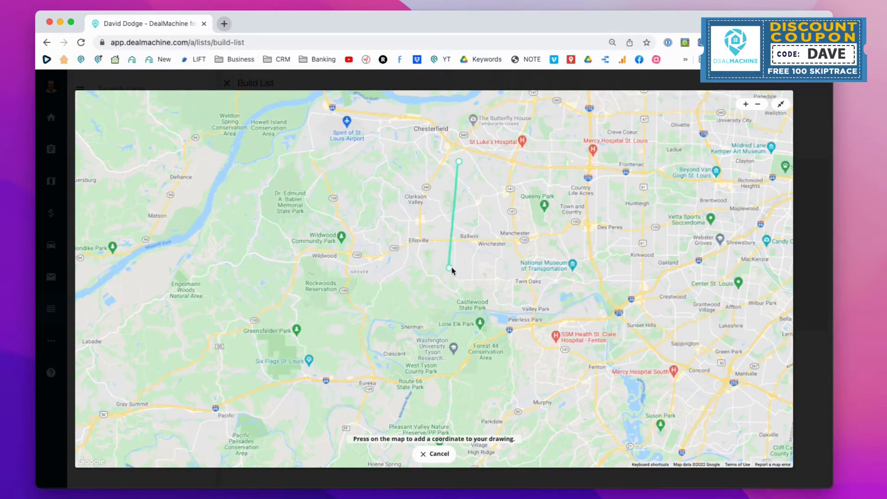
pyautogui.click(540, 324)
pyautogui.click(612, 307)
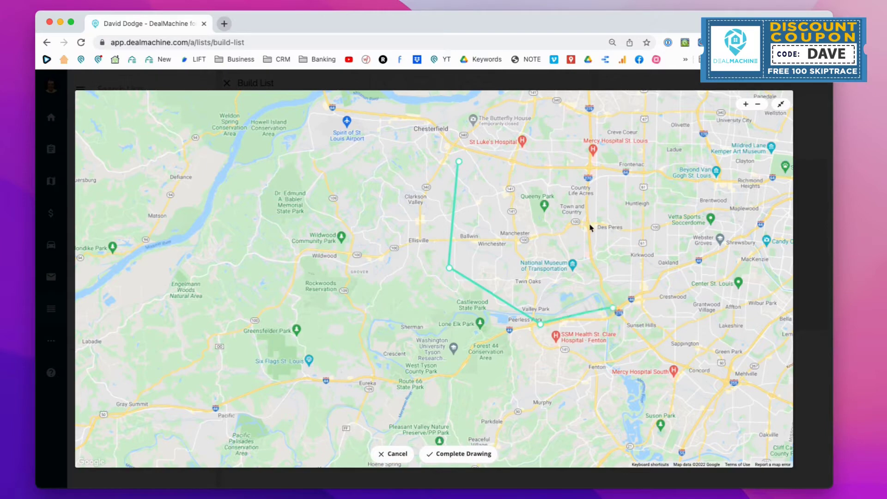
pyautogui.click(647, 271)
pyautogui.click(645, 239)
pyautogui.click(580, 191)
pyautogui.click(459, 162)
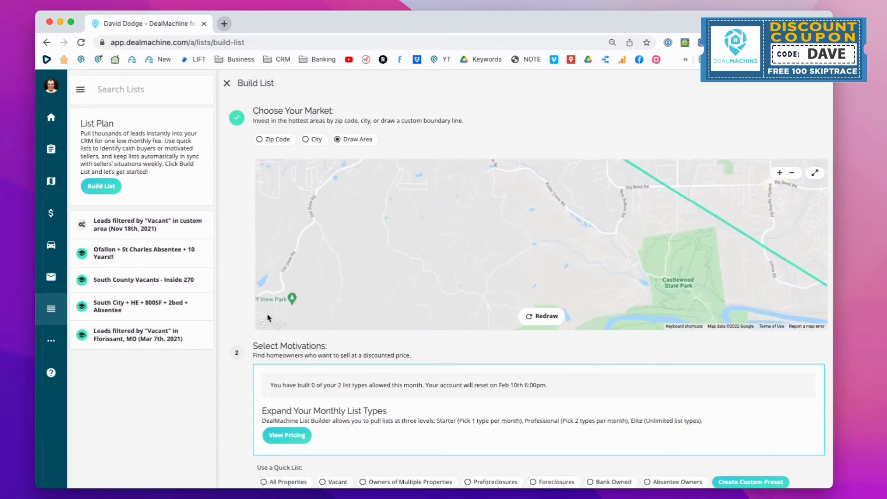
# Pick the Vacant quick list, giving an estimate of 784 leads
pyautogui.scroll(-3, 229, 301)
pyautogui.scroll(-1, 229, 301)
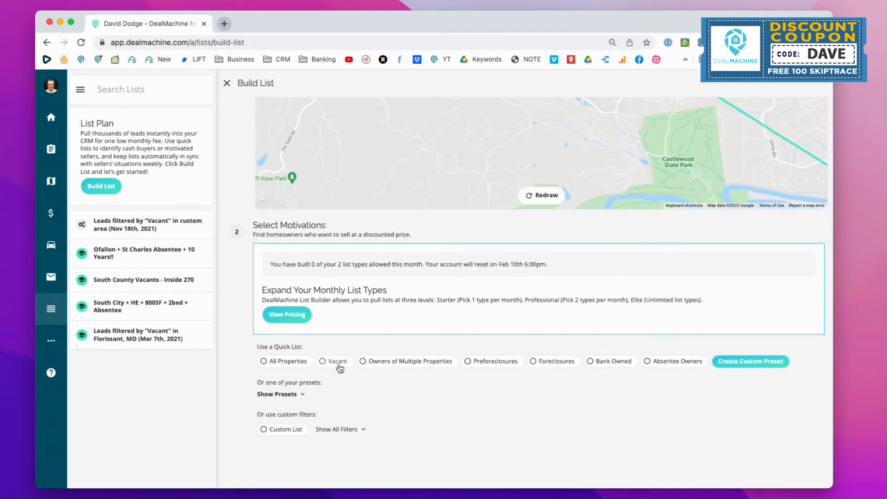
pyautogui.click(338, 363)
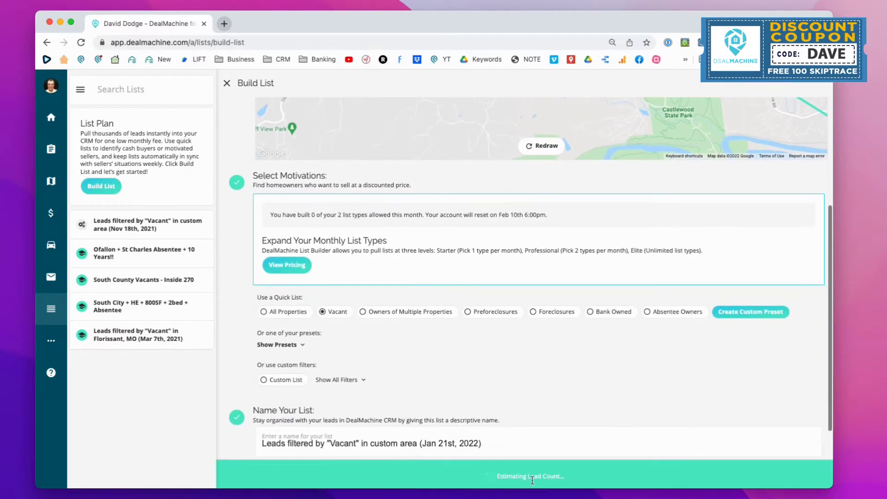
# Show the filter presets and place the cursor in the Name Your List field
pyautogui.scroll(1, 530, 414)
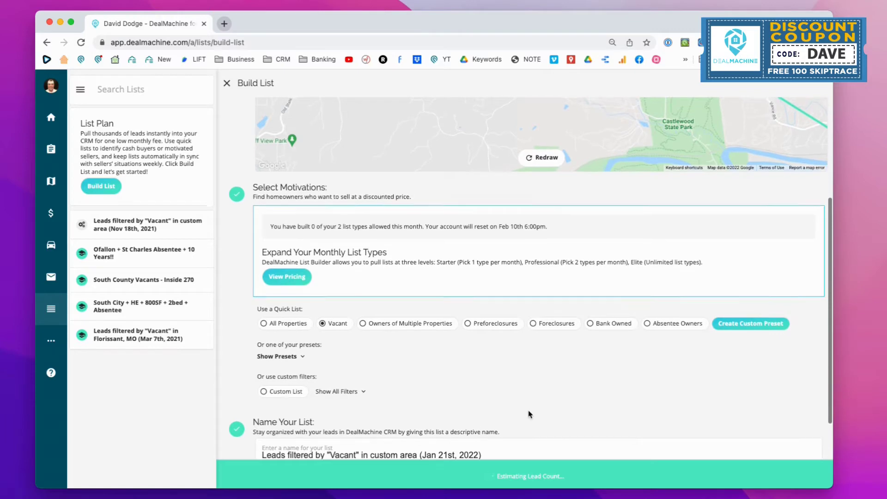
pyautogui.scroll(2, 530, 414)
pyautogui.scroll(2, 530, 414)
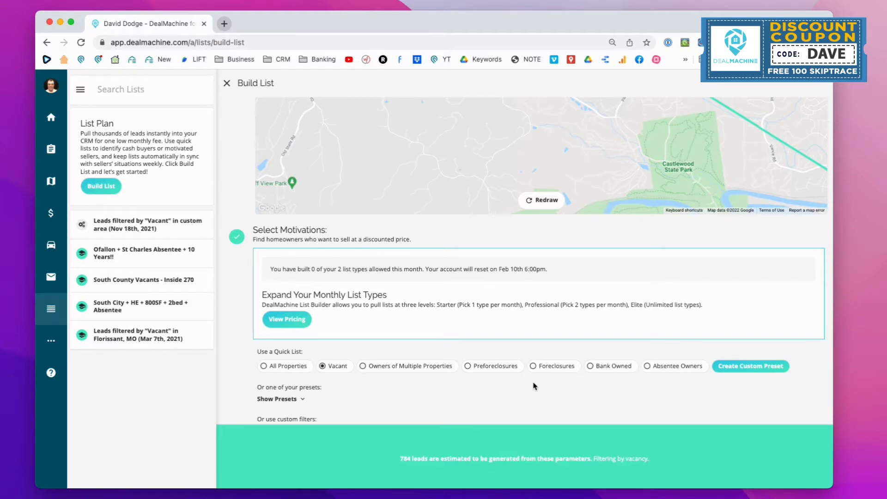
pyautogui.scroll(-3, 545, 402)
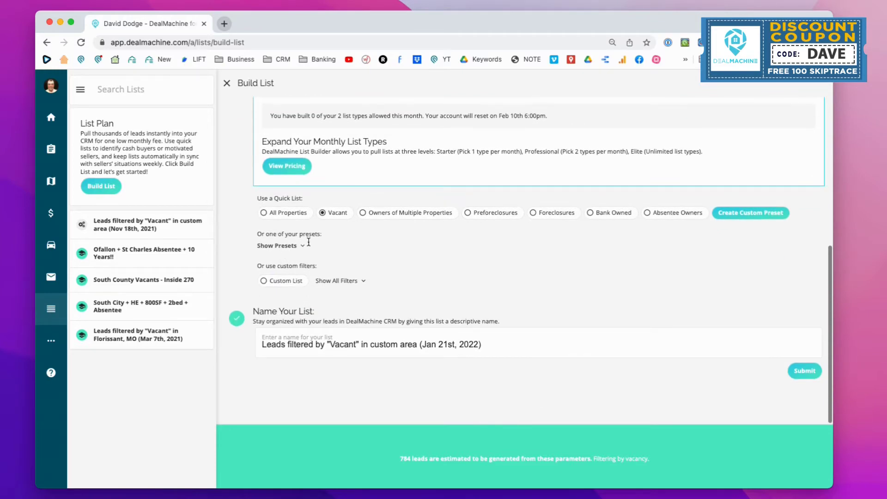
pyautogui.click(302, 247)
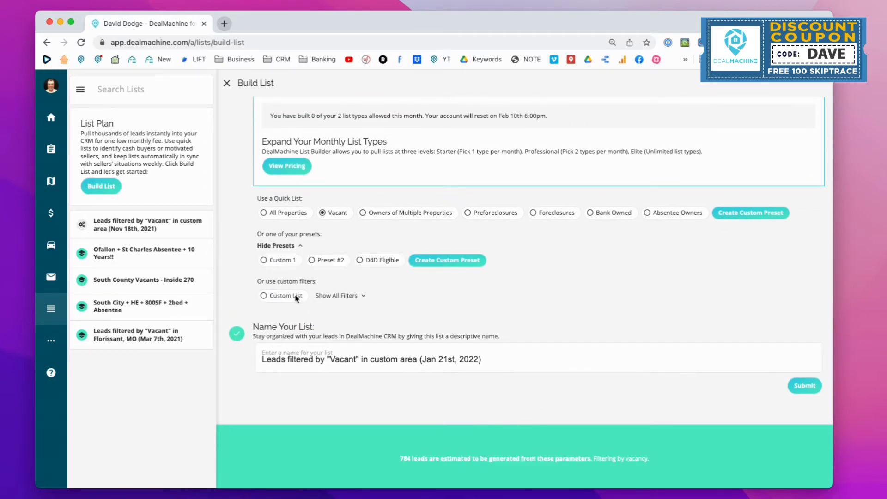
pyautogui.click(323, 360)
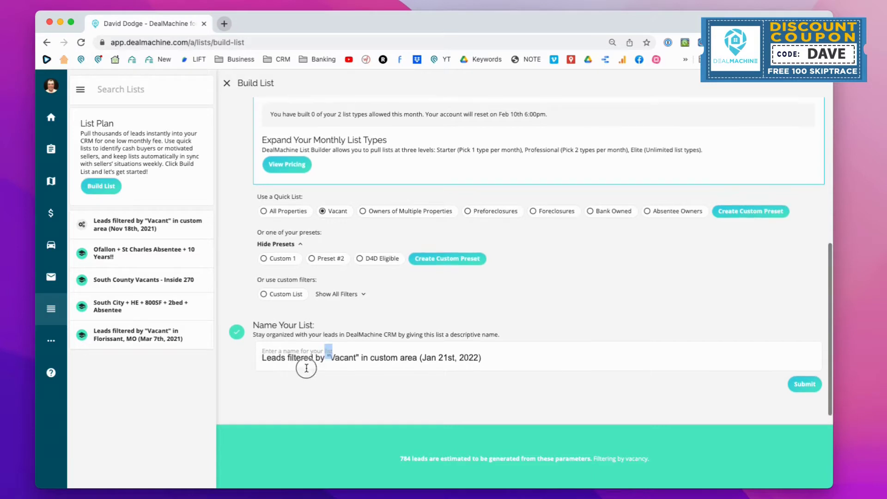
# Delete the leading 'Leads filtered by' words from the list name
pyautogui.doubleClick(342, 357)
pyautogui.press('Left')
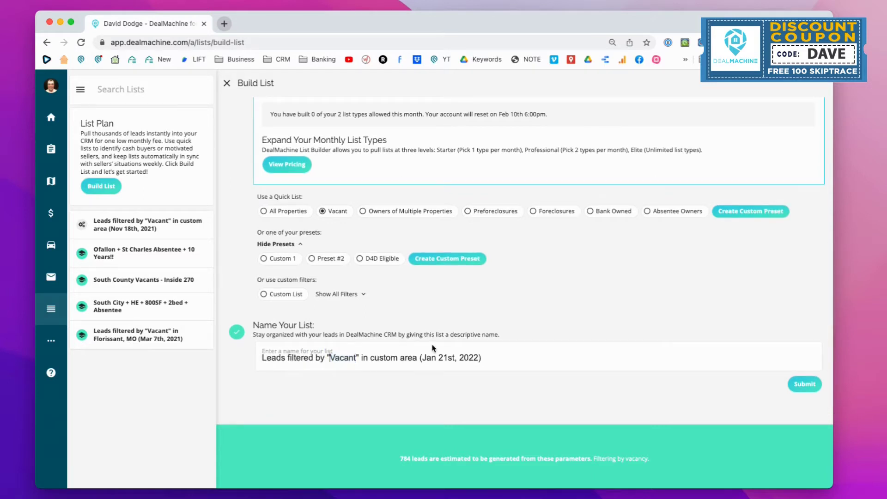
pyautogui.press('BackSpace')
pyautogui.press('BackSpace')
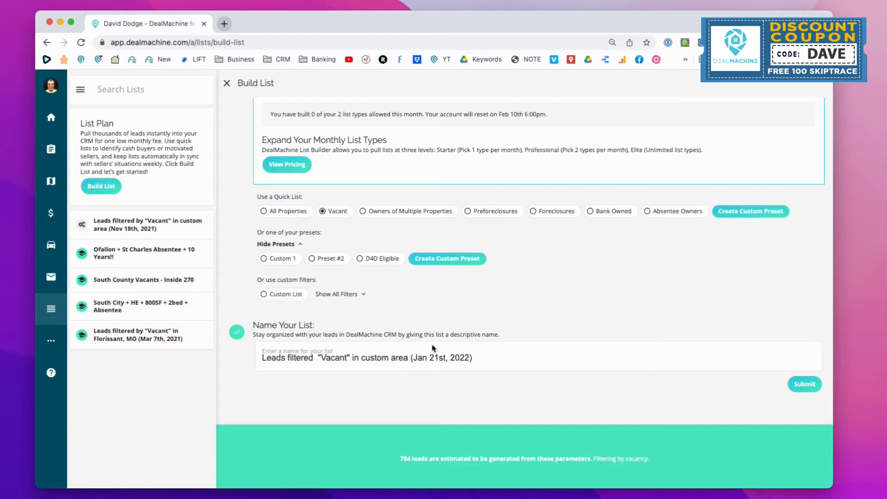
pyautogui.press('BackSpace')
pyautogui.press('BackSpace')
pyautogui.press('BackSpace')
pyautogui.press('BackSpace')
pyautogui.press('BackSpace')
pyautogui.press('BackSpace')
pyautogui.press('BackSpace')
pyautogui.press('BackSpace')
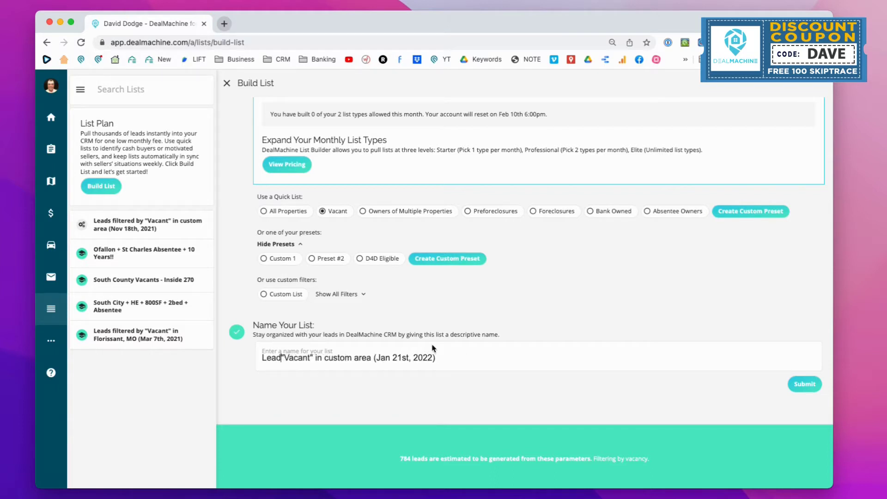
pyautogui.press('BackSpace')
pyautogui.press('BackSpace')
pyautogui.press('BackSpace')
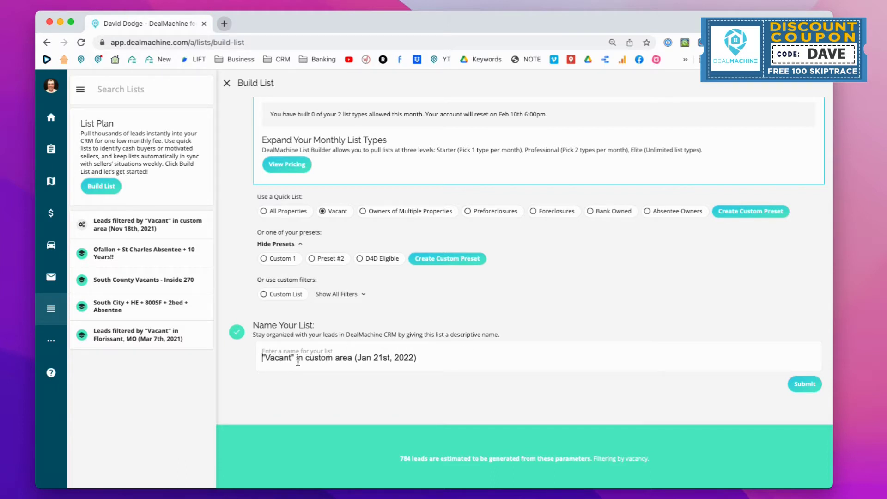
# Replace 'custom area' with 'West County' and the date with '1/21/22' in the name
pyautogui.moveTo(306, 360)
pyautogui.mouseDown()
pyautogui.moveTo(431, 361)
pyautogui.moveTo(350, 360)
pyautogui.mouseUp()
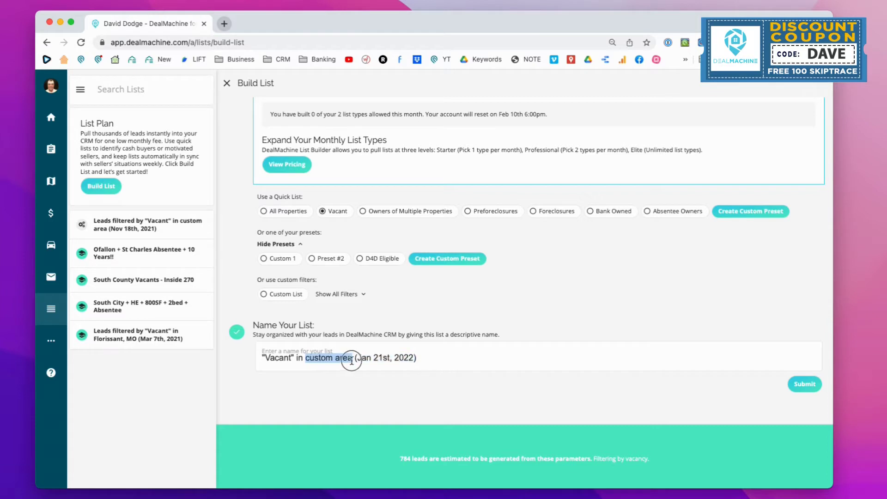
pyautogui.write('West County')
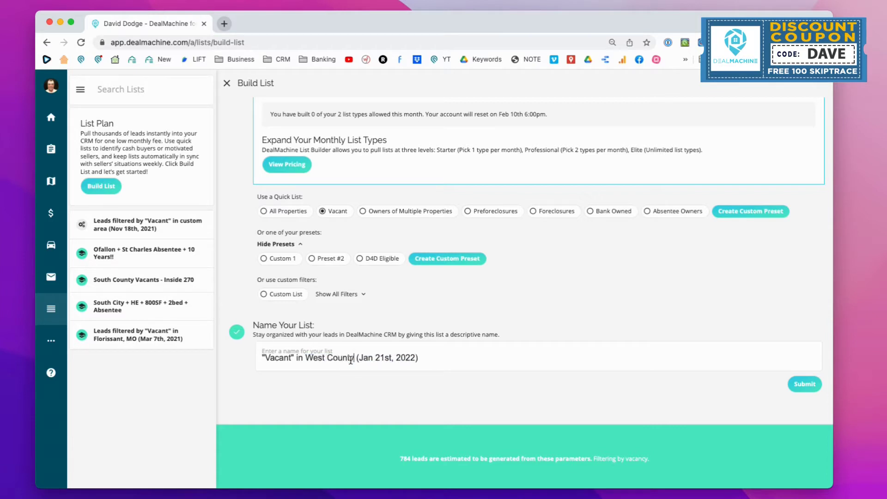
pyautogui.moveTo(395, 358); pyautogui.dragTo(356, 359)
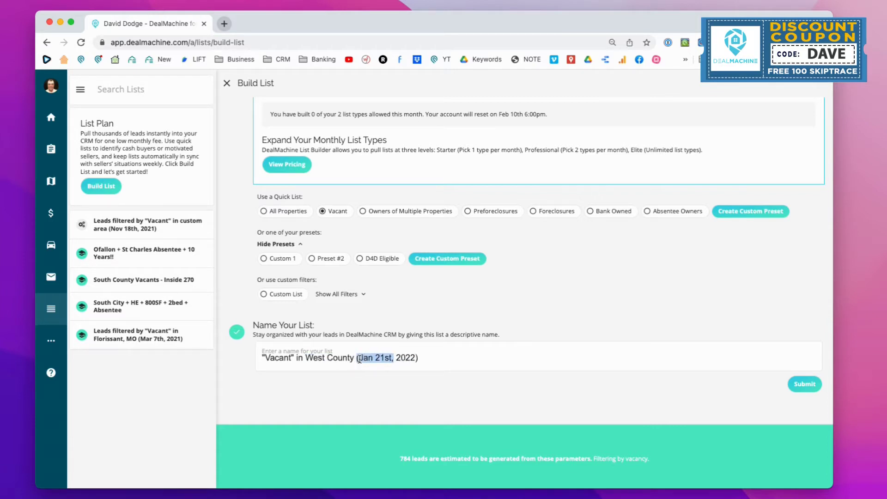
pyautogui.write('1/1')
pyautogui.press('BackSpace')
pyautogui.write('21/')
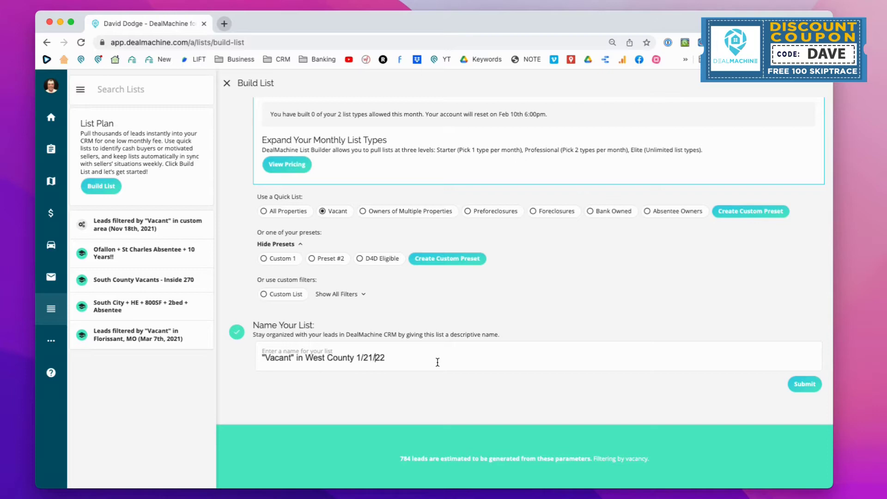
# Submit the 784-lead list and view its leads table
pyautogui.click(804, 384)
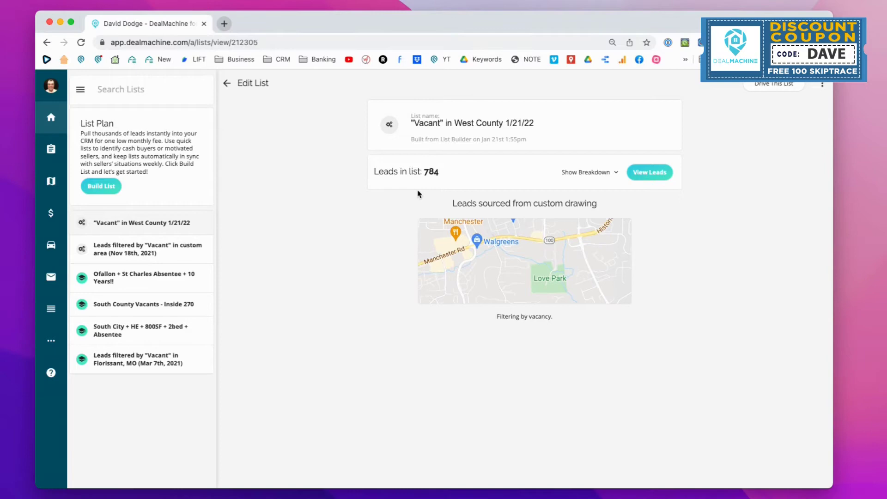
pyautogui.click(642, 177)
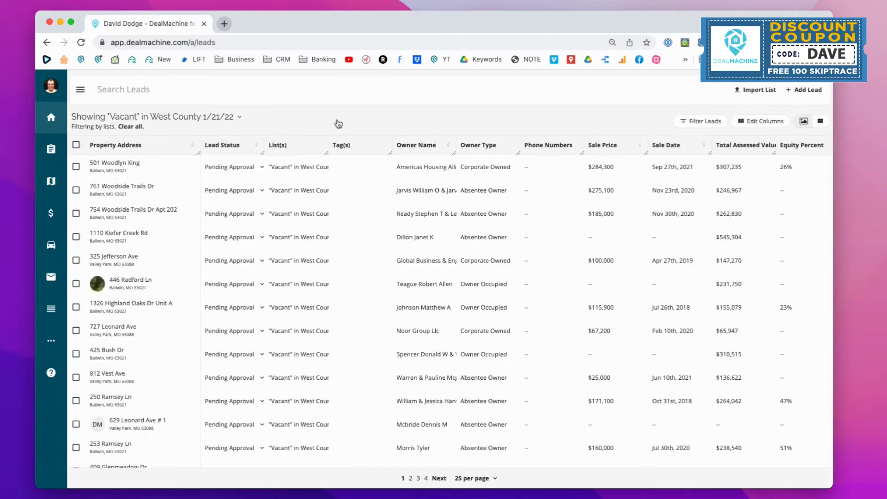
# Select all 784 leads in the list
pyautogui.scroll(-2, 165, 229)
pyautogui.scroll(-5, 165, 228)
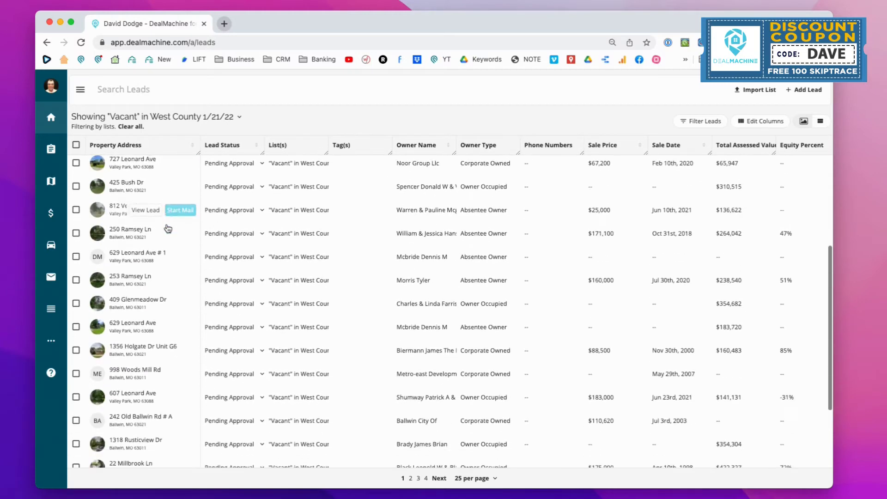
pyautogui.scroll(-5, 166, 229)
pyautogui.scroll(10, 168, 229)
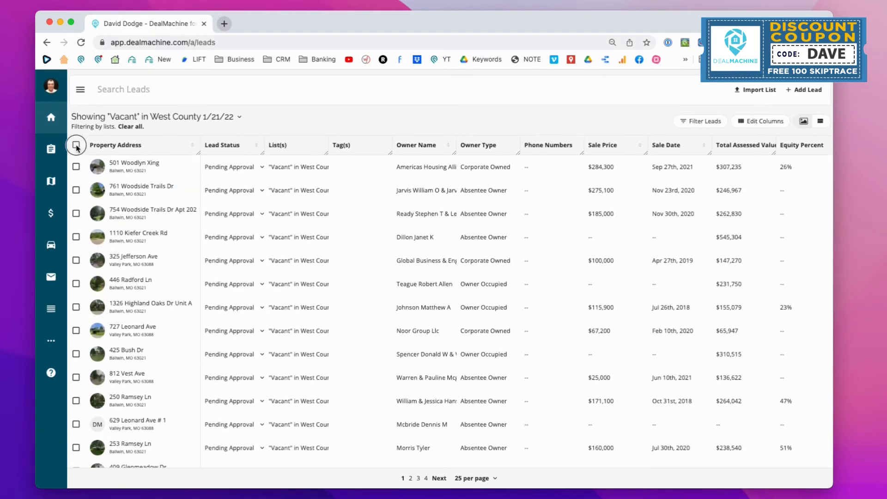
pyautogui.click(76, 145)
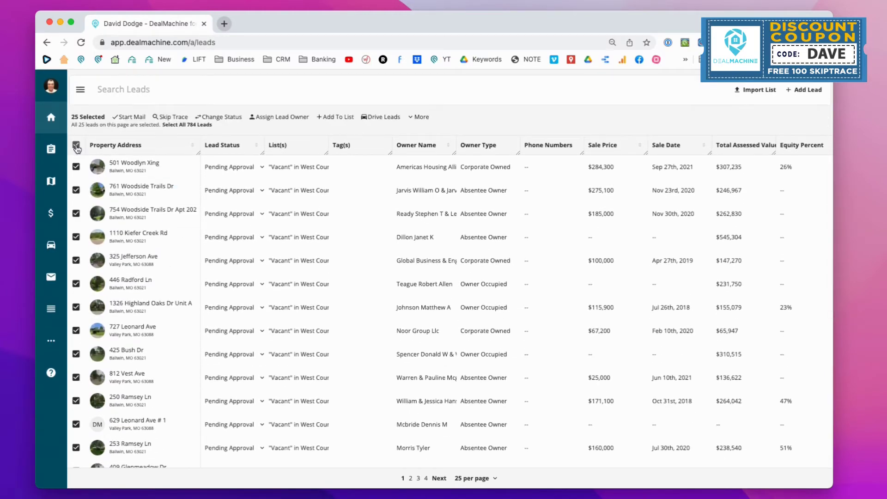
pyautogui.click(185, 124)
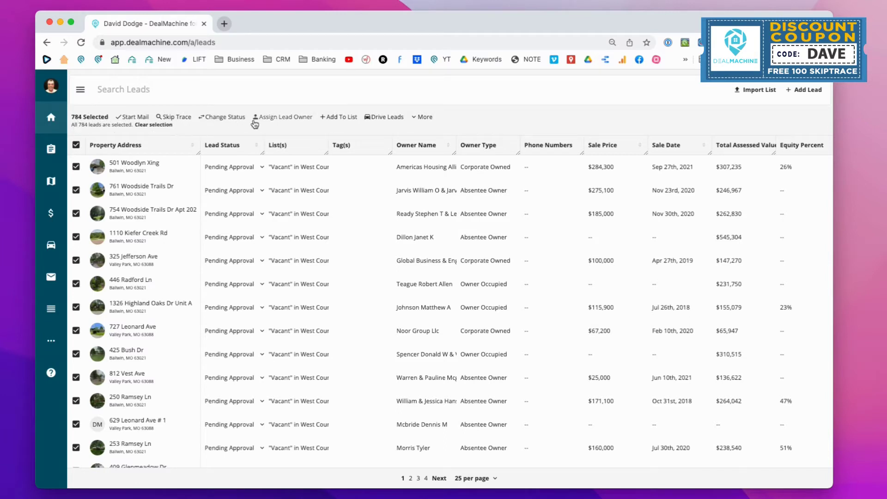
# Choose Start Mail from the bulk actions to bring up the mail sequence chooser
pyautogui.click(429, 118)
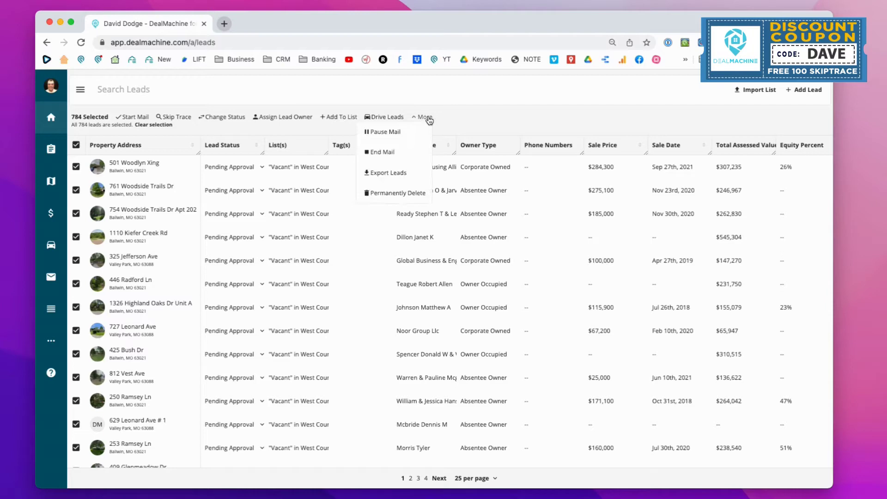
pyautogui.click(456, 101)
pyautogui.click(128, 120)
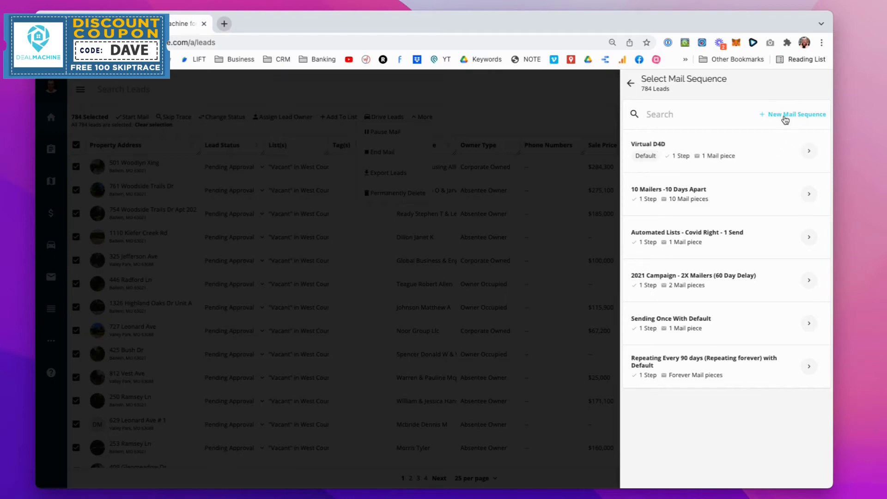
# Begin a new sequence, preview both sides of the COVID Text On Right postcard, and turn off auto-repeat
pyautogui.click(785, 117)
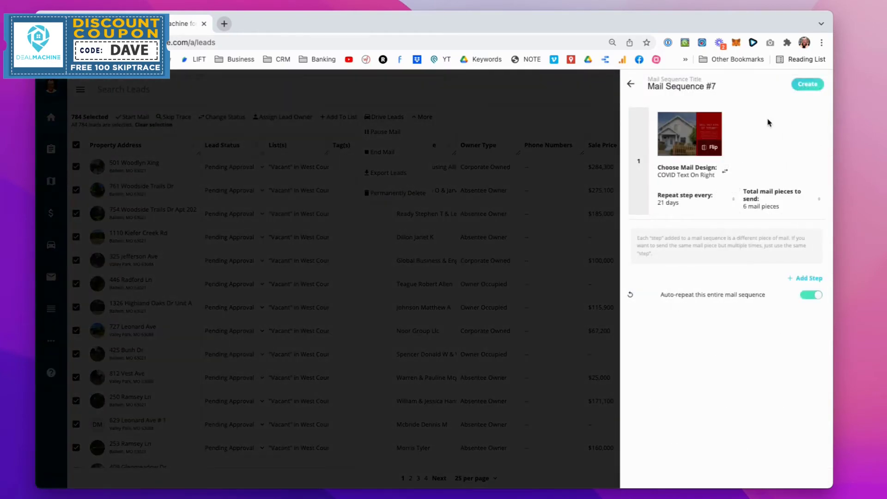
pyautogui.click(686, 141)
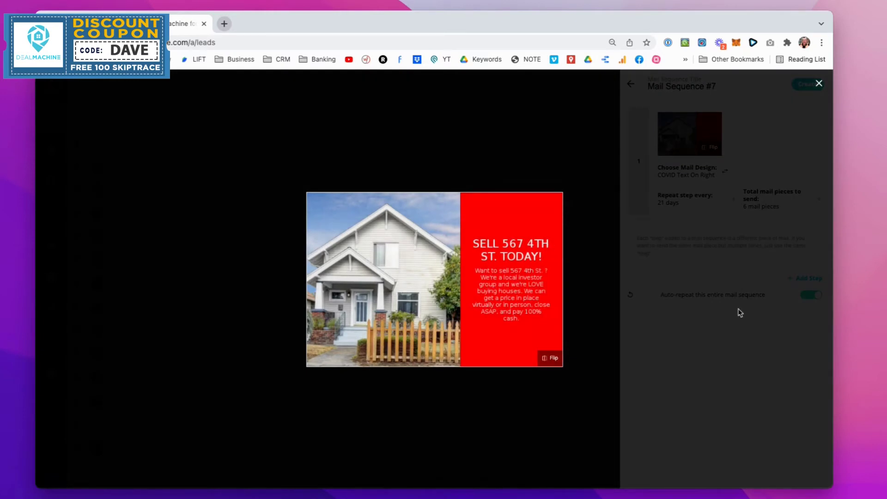
pyautogui.click(551, 358)
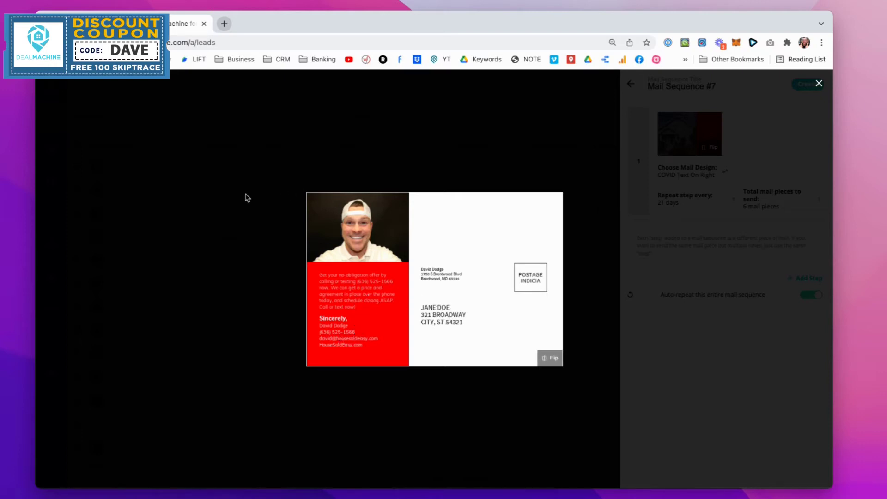
pyautogui.click(549, 358)
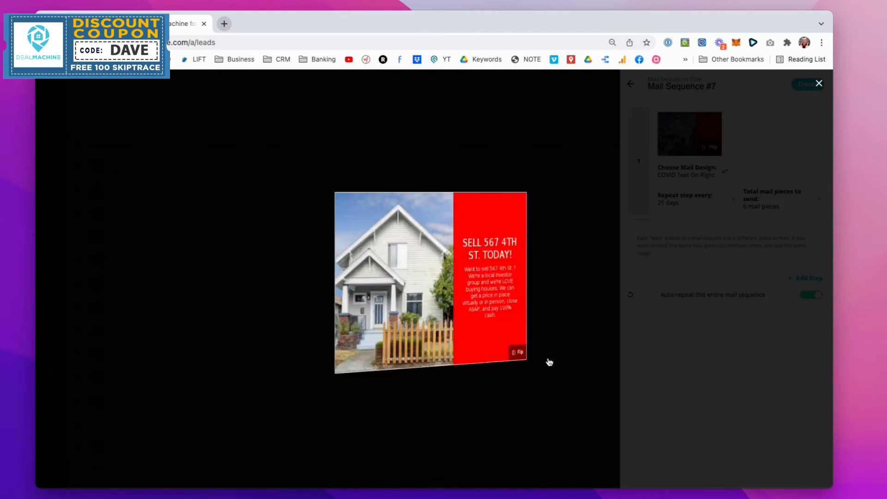
pyautogui.click(550, 360)
pyautogui.click(551, 359)
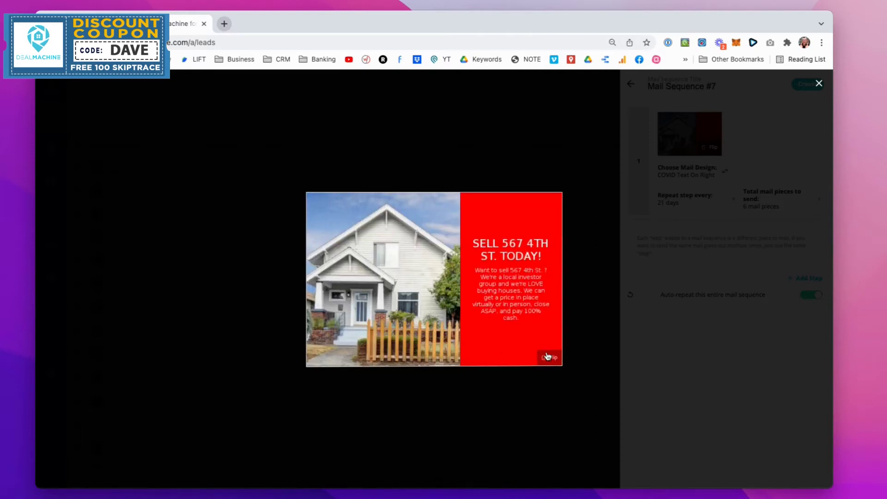
pyautogui.click(818, 84)
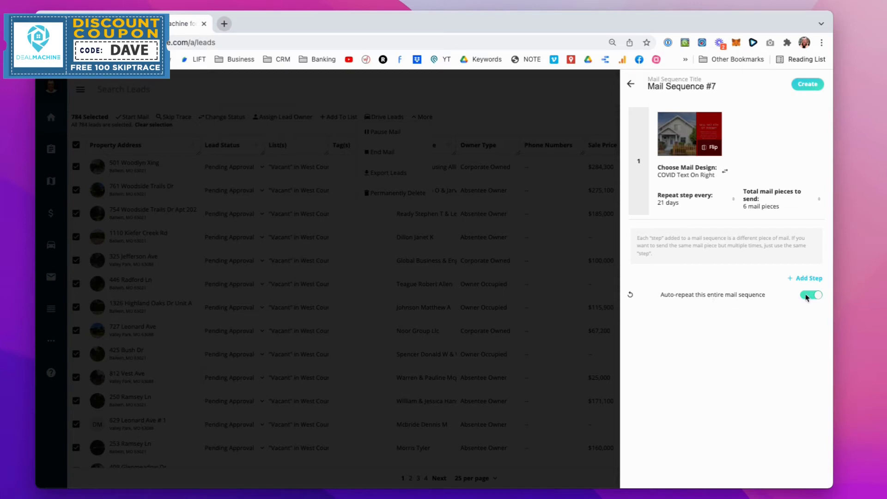
pyautogui.click(817, 297)
# Create the sequence and choose Mail Sequence #7 for the 784 leads
pyautogui.click(809, 85)
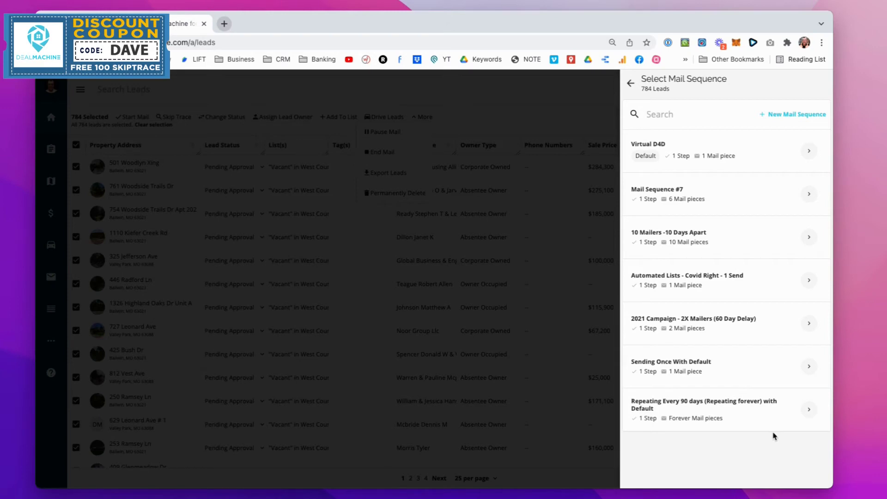
pyautogui.click(723, 196)
pyautogui.click(662, 194)
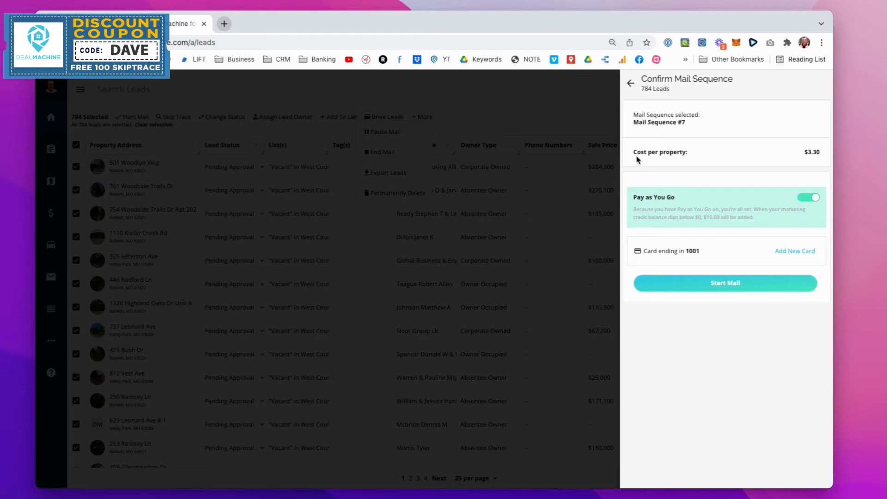
# Review the $3.30 per-property cost and start mailing all 784 leads
pyautogui.doubleClick(811, 153)
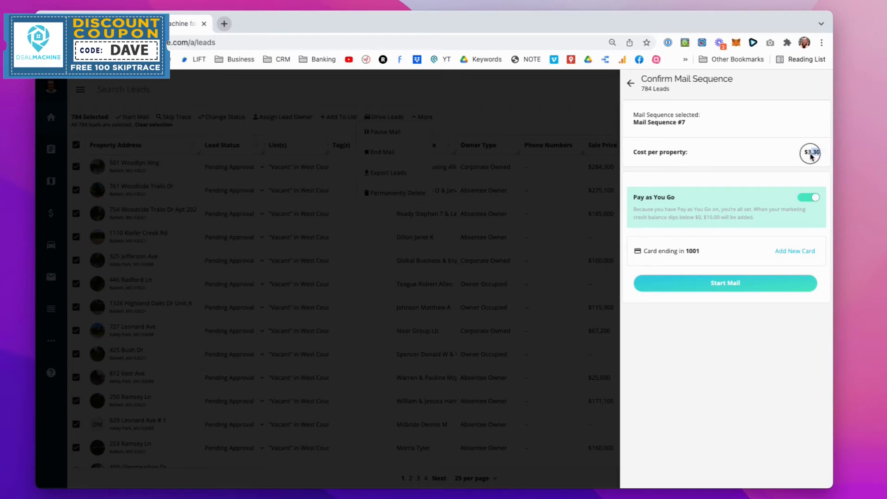
pyautogui.click(770, 152)
pyautogui.moveTo(641, 92); pyautogui.dragTo(679, 89)
pyautogui.click(827, 168)
pyautogui.moveTo(800, 154); pyautogui.dragTo(825, 154)
pyautogui.click(742, 287)
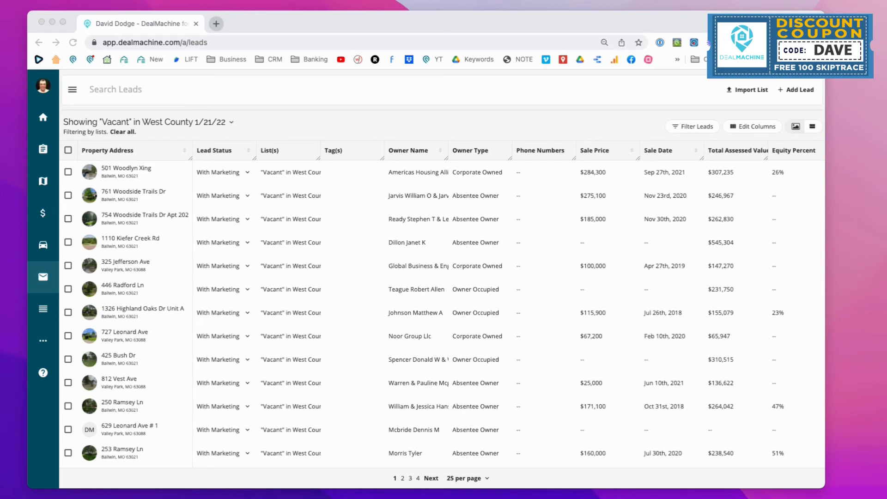
# Check in the Mail section that Mail Sequence #7 shows 784 active leads
pyautogui.click(83, 271)
pyautogui.click(72, 281)
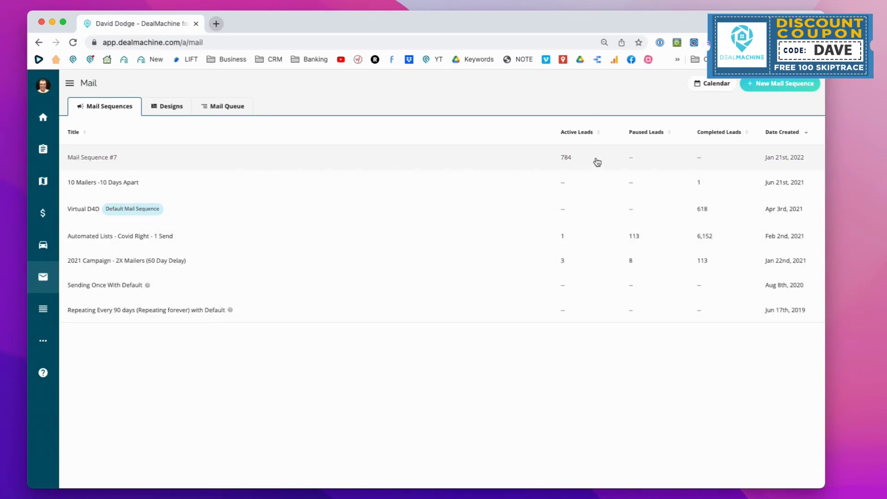
pyautogui.click(545, 162)
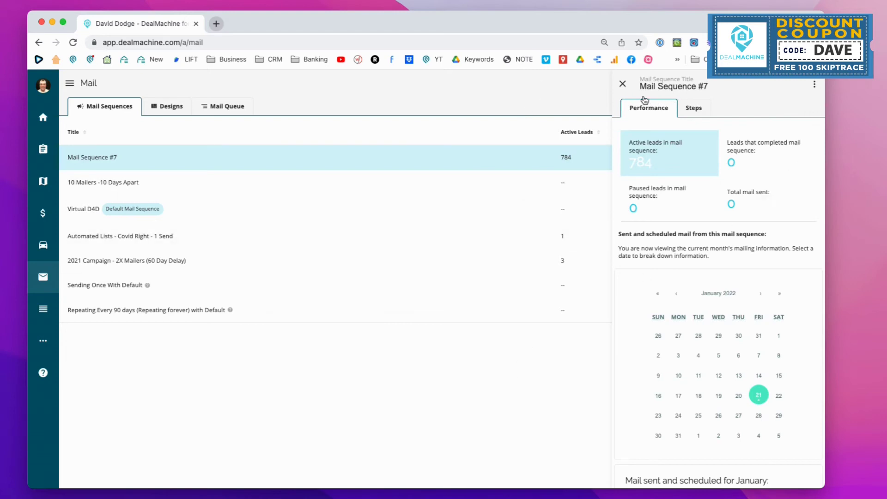
pyautogui.click(622, 84)
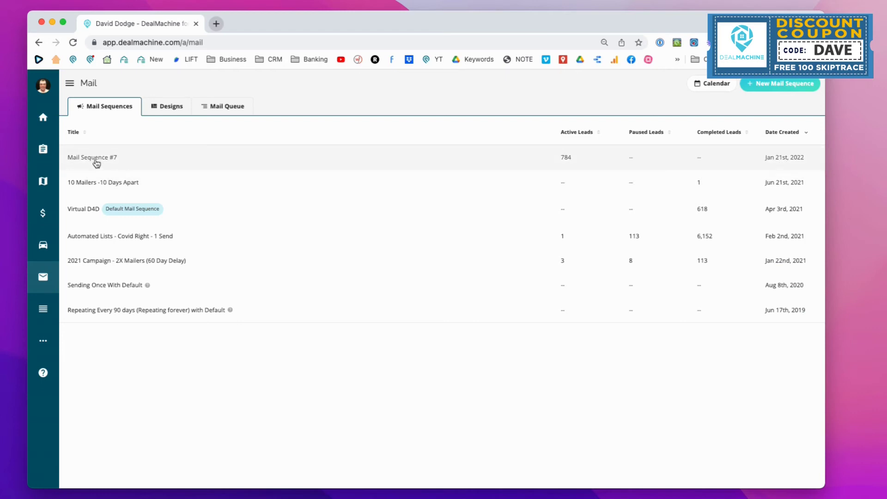
# Browse the saved postcard designs on the Designs tab
pyautogui.click(170, 108)
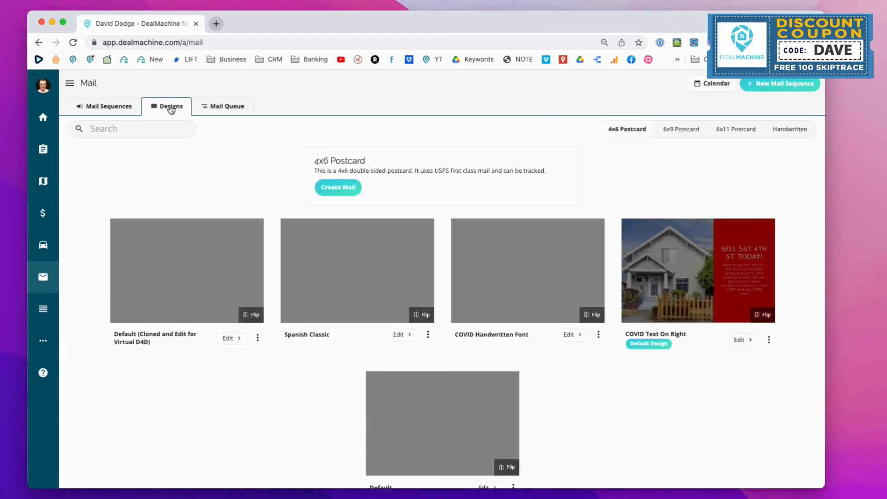
pyautogui.scroll(-2, 218, 180)
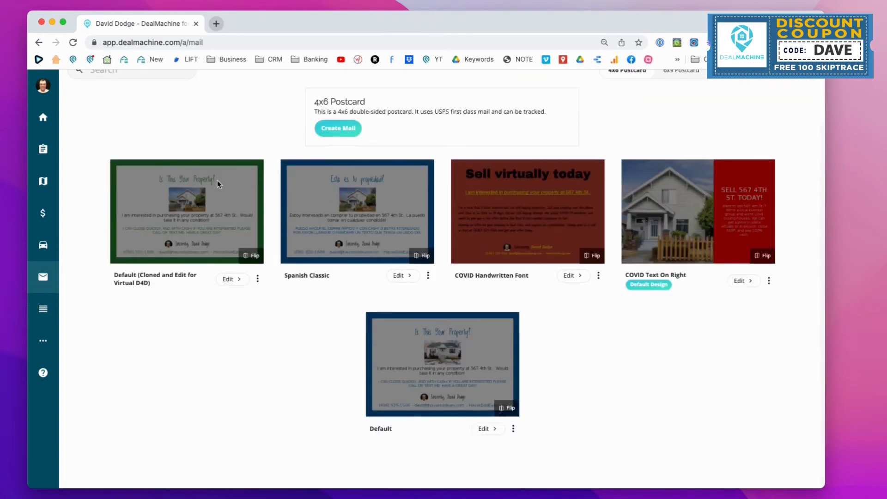
pyautogui.scroll(-2, 217, 184)
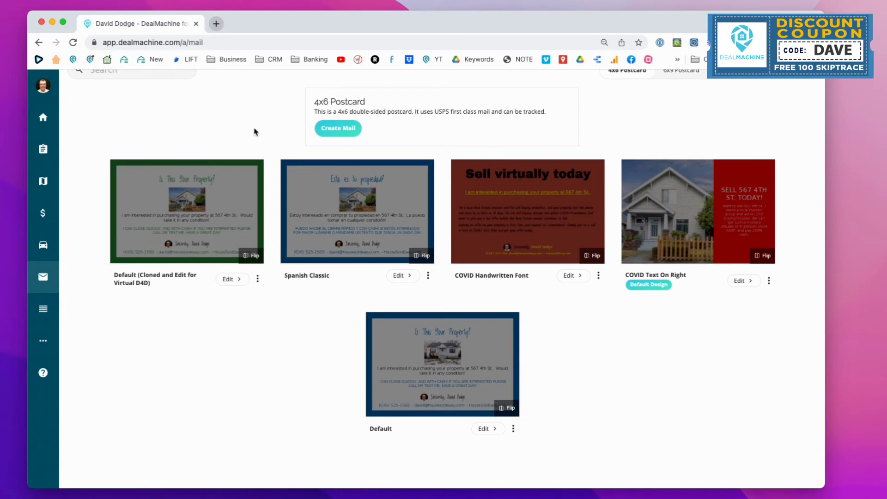
pyautogui.scroll(2, 362, 165)
pyautogui.scroll(2, 362, 165)
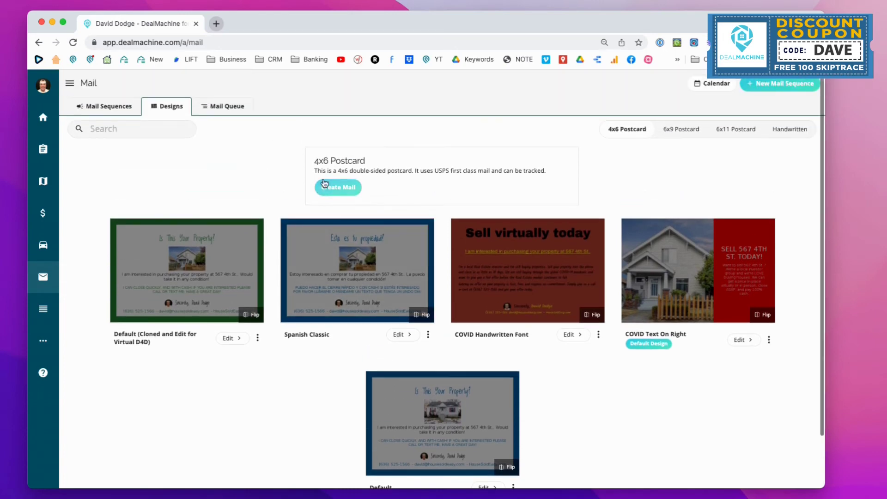
# Review the Mail Queue showing 784 pieces queued, confirming Mail Issues is empty
pyautogui.click(226, 107)
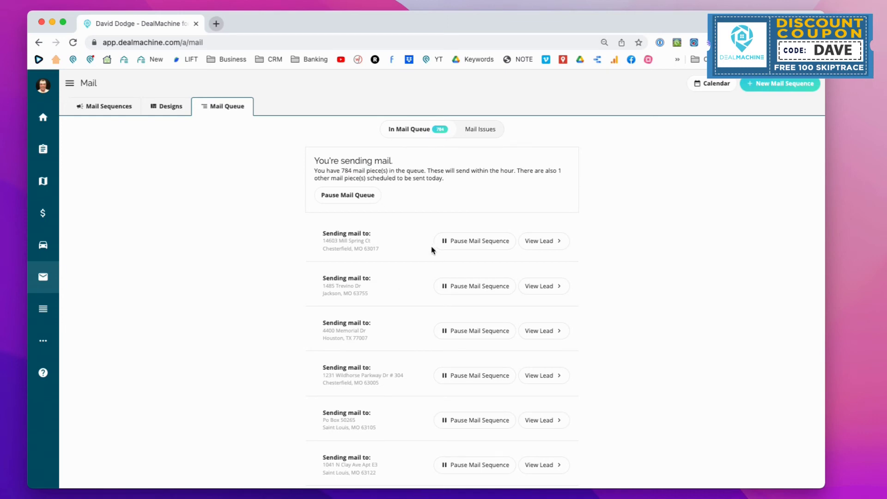
pyautogui.scroll(-5, 421, 290)
pyautogui.scroll(5, 419, 290)
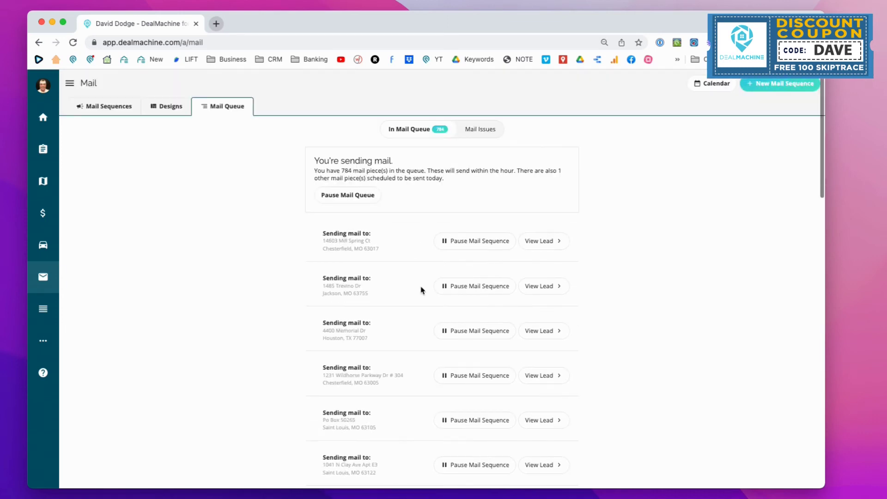
pyautogui.scroll(-2, 400, 291)
pyautogui.scroll(-1, 461, 277)
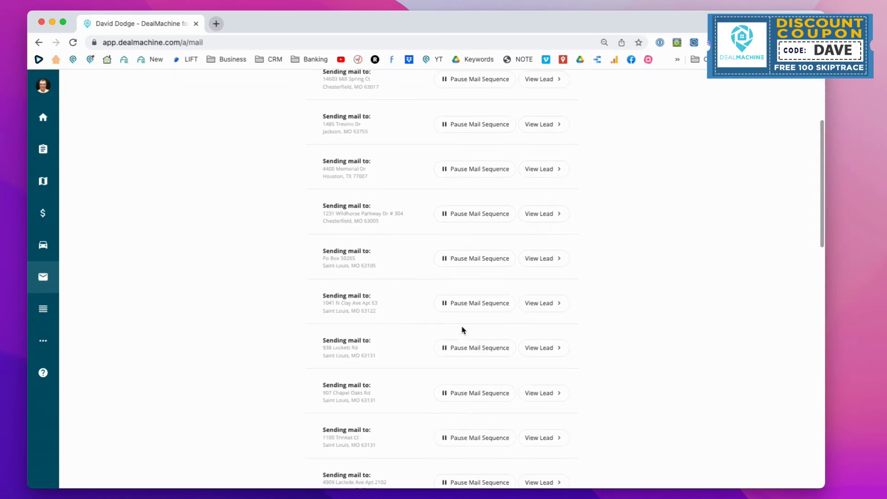
pyautogui.scroll(4, 462, 332)
pyautogui.click(480, 131)
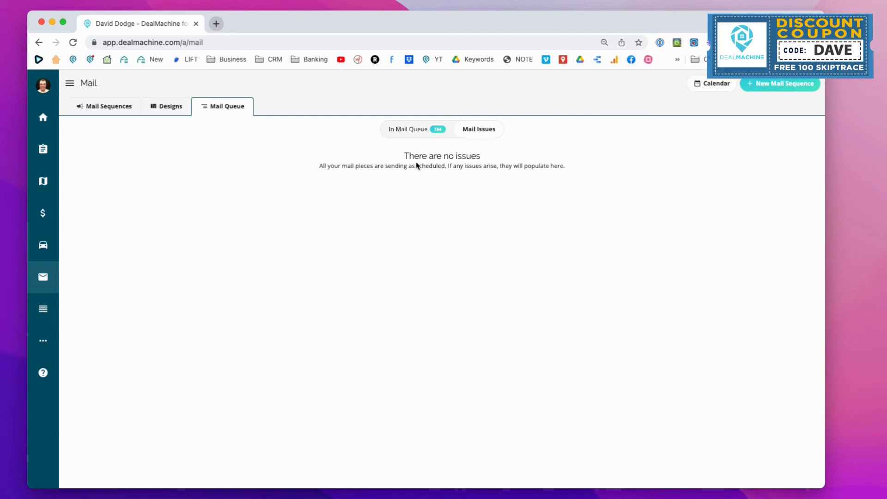
pyautogui.click(407, 133)
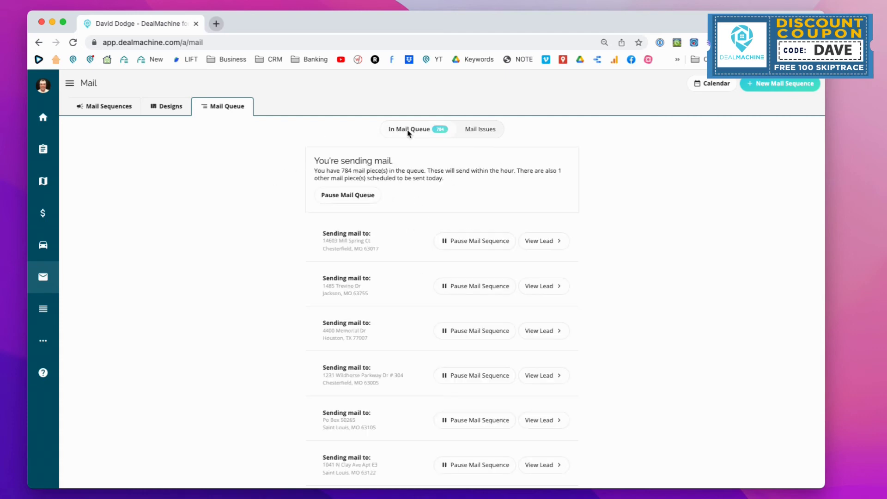